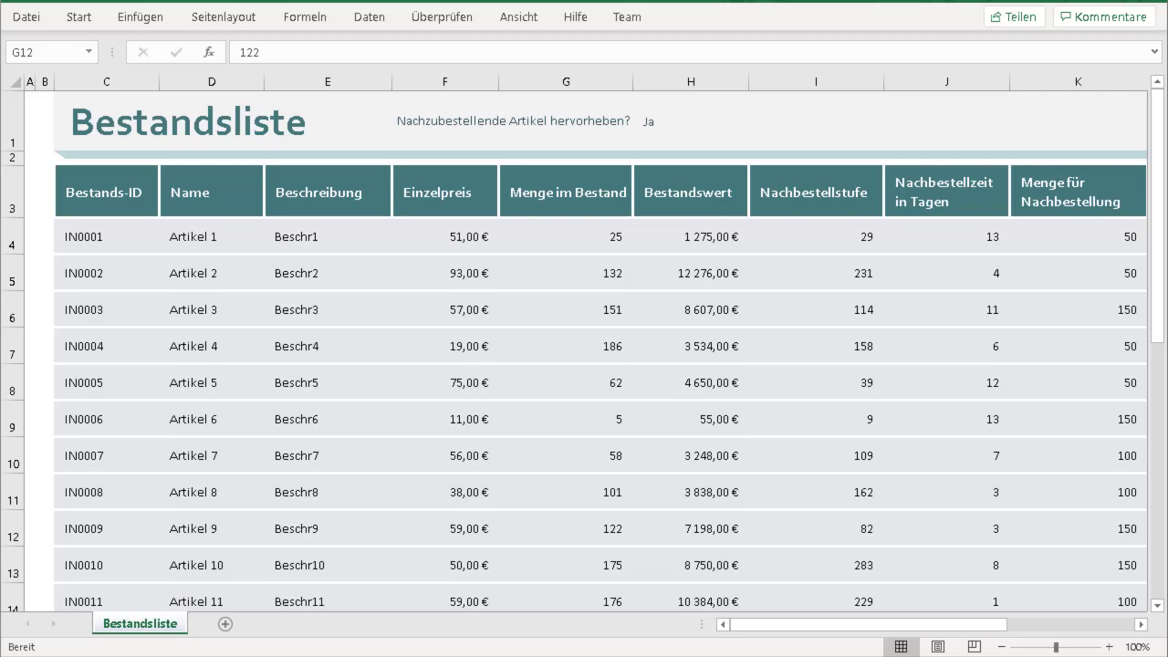
- Check Artikel 1's stock quantity in G4, then select the entire Name column D
click(606, 234)
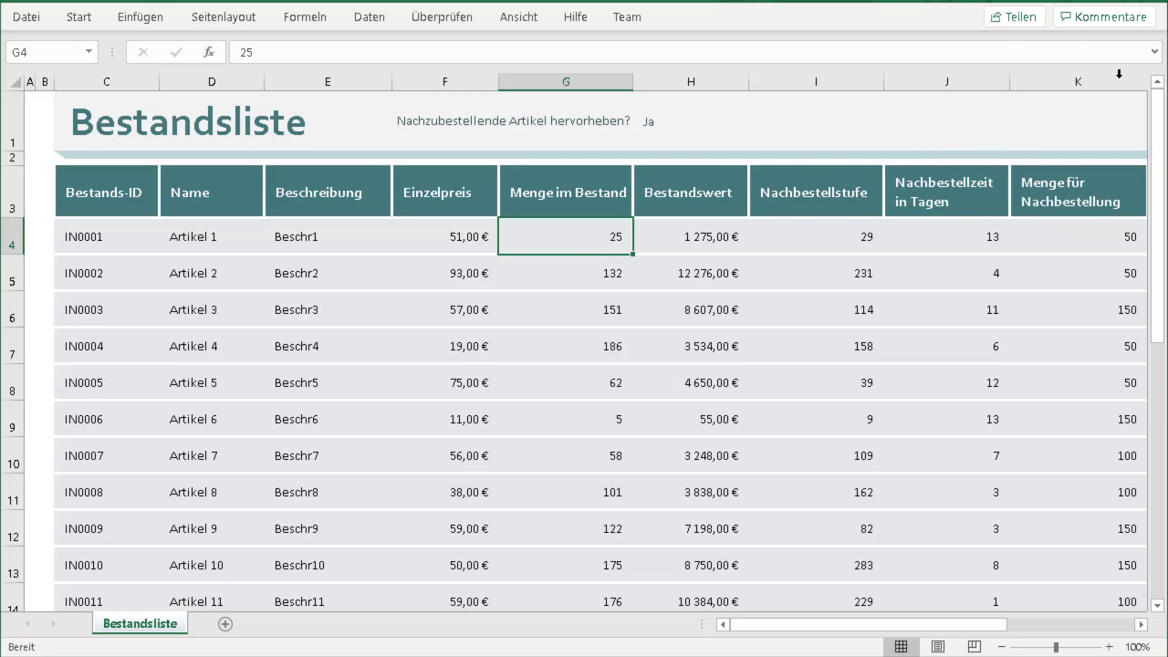
click(203, 84)
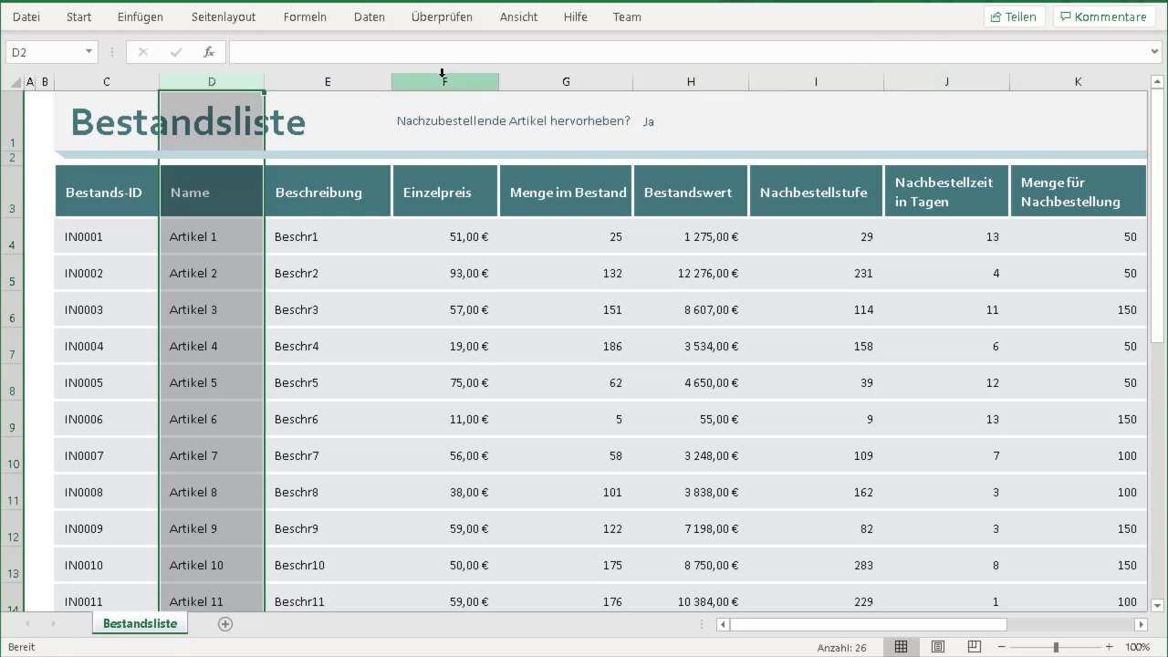
- Create a new rule via Start > Bedingte Formatierung > Neue Regel
click(80, 16)
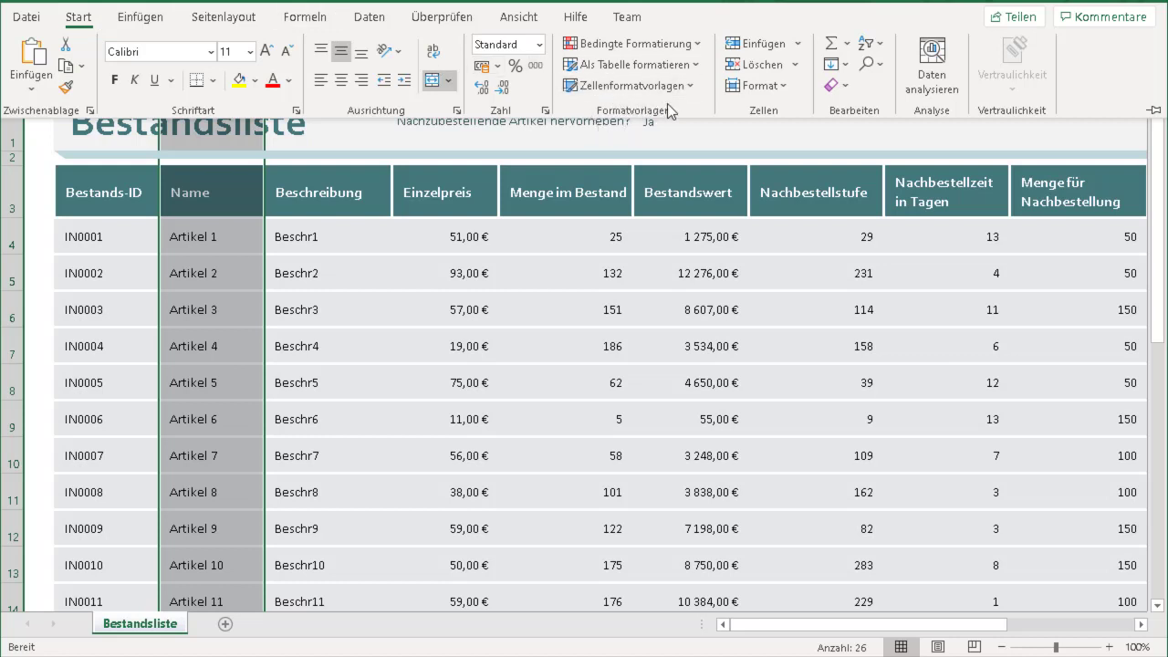
click(701, 44)
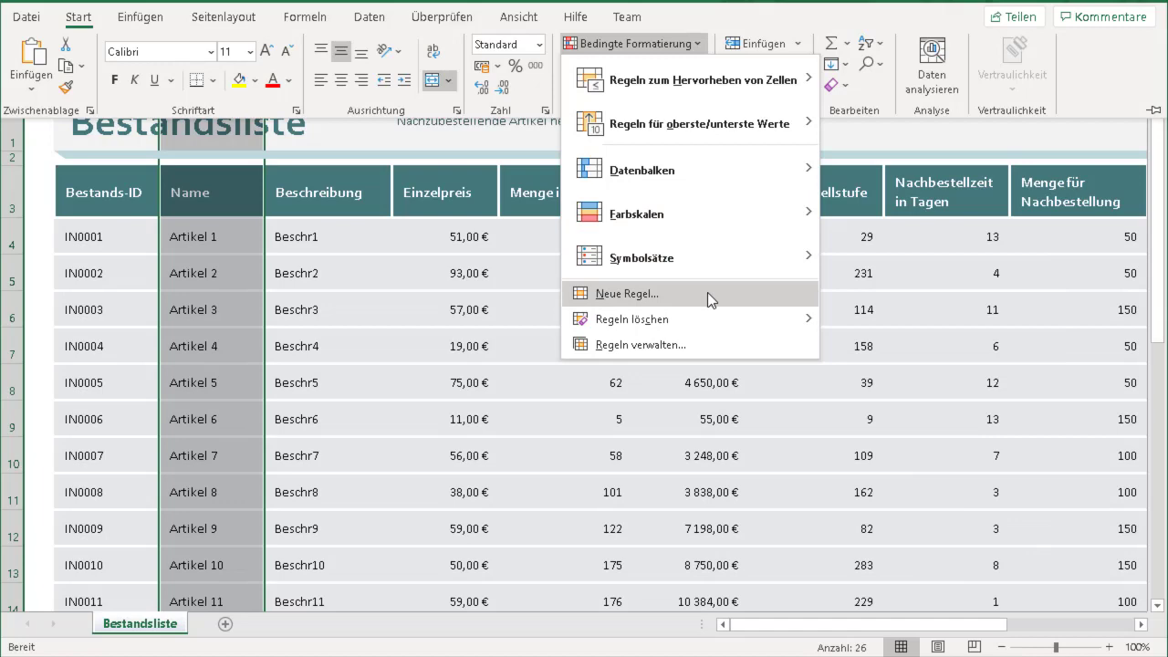
click(708, 292)
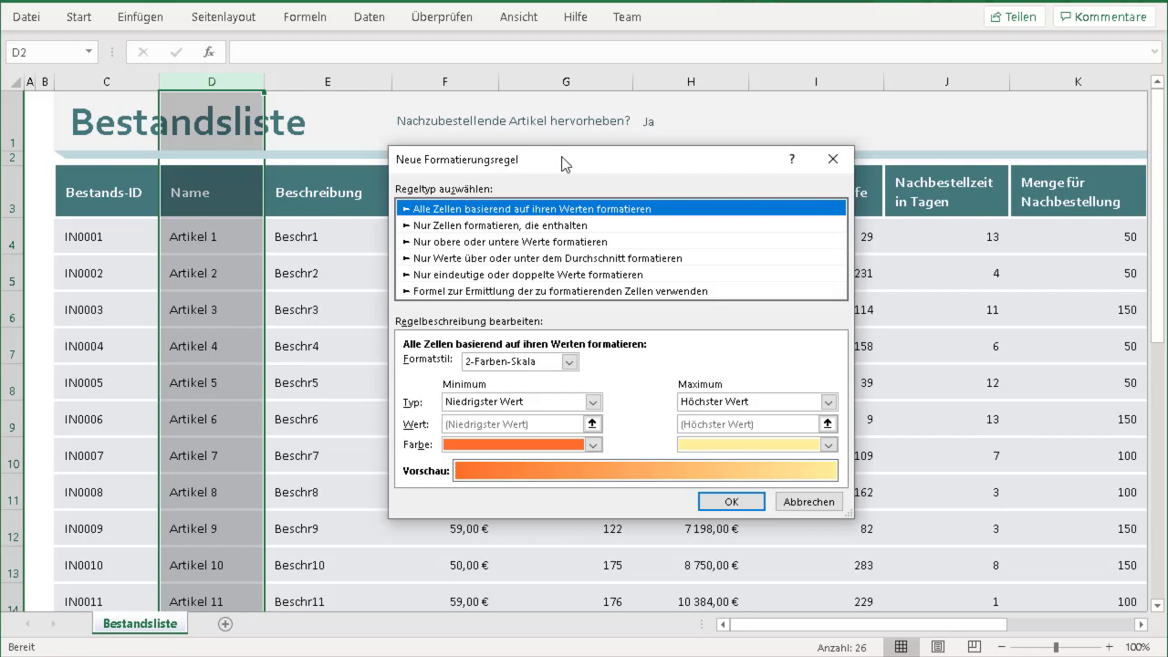
- Choose the rule type 'Formel zur Ermittlung der zu formatierenden Zellen verwenden' and place the cursor in the formula box
click(537, 226)
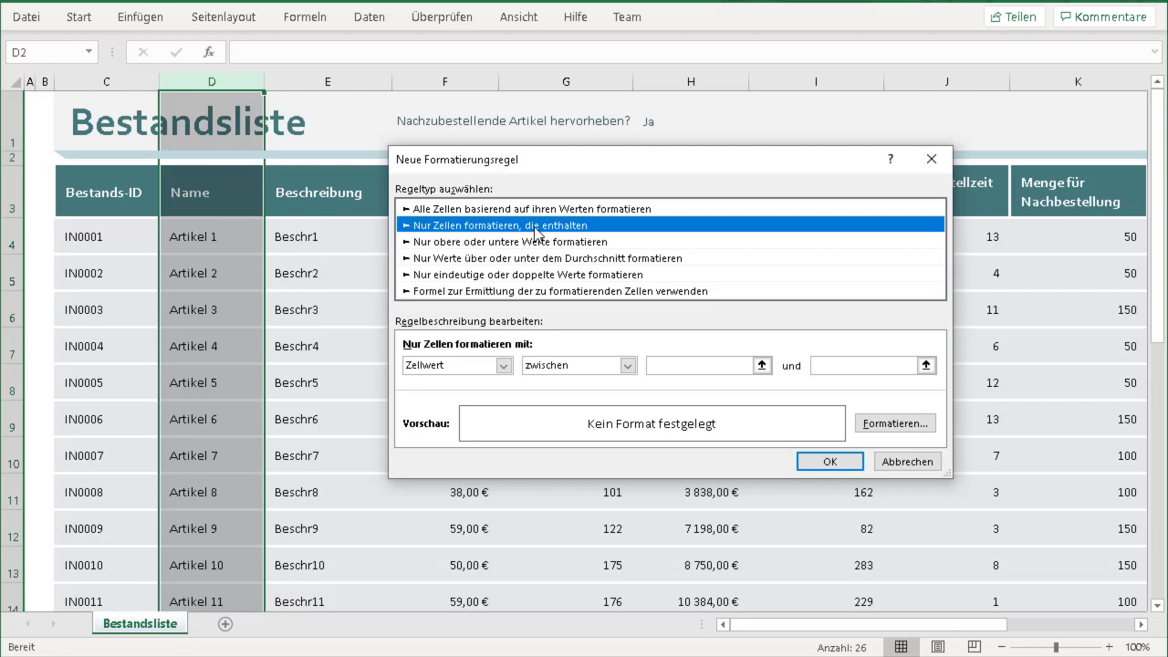
click(492, 292)
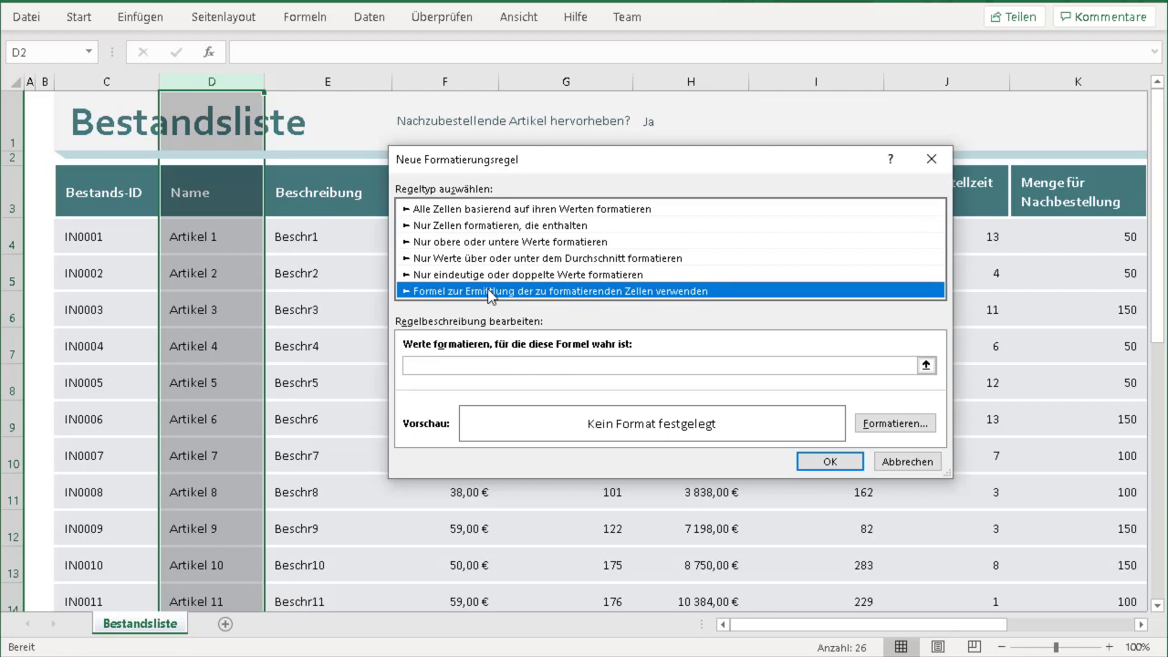
click(464, 363)
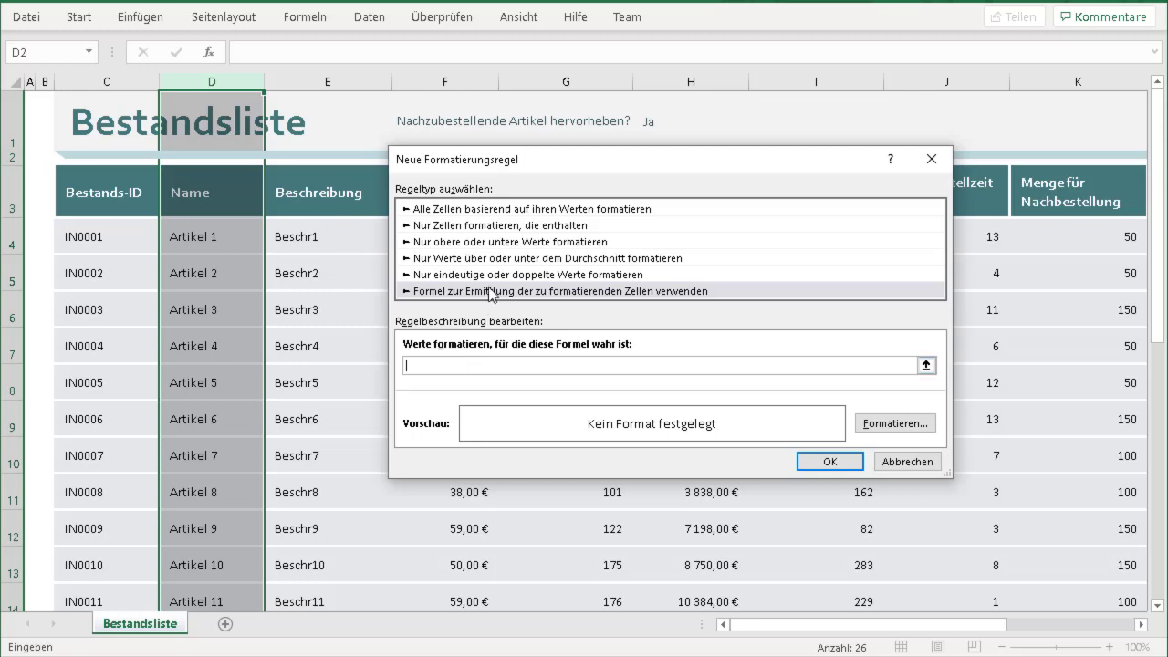
- Move the dialog aside to reveal the stock column and enter the formula =G2<50
mouse_move(538, 164)
mouse_down()
mouse_move(642, 180)
mouse_move(796, 170)
mouse_up()
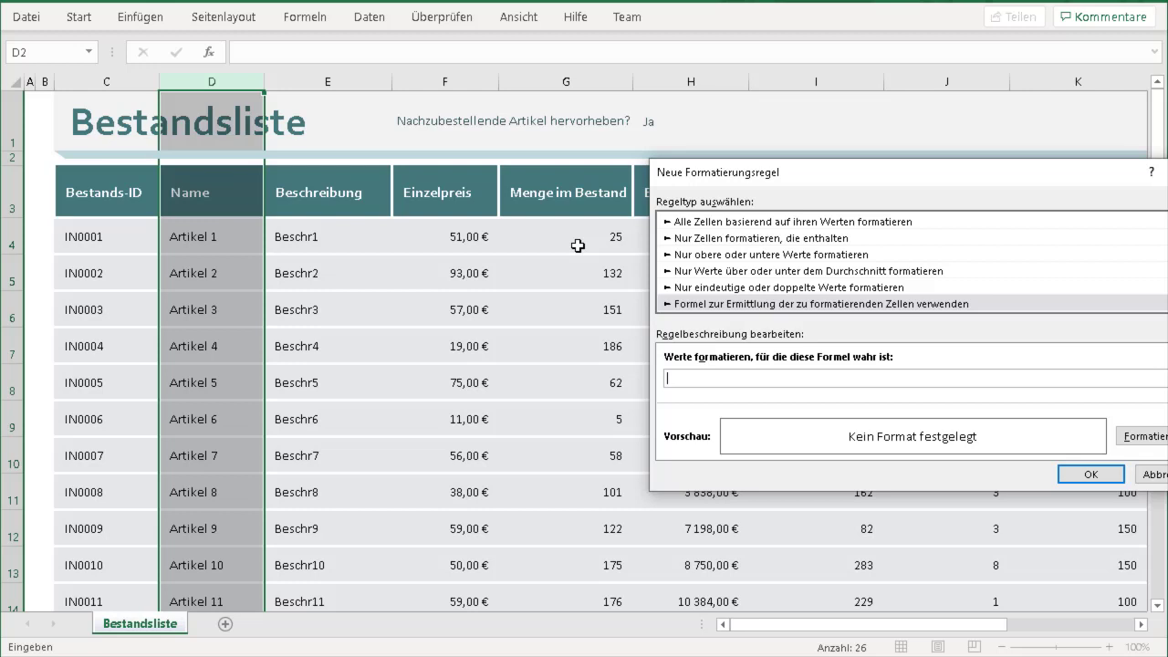
text(G)
text(2)
text(=)
click(786, 384)
text(<5)
text(0)
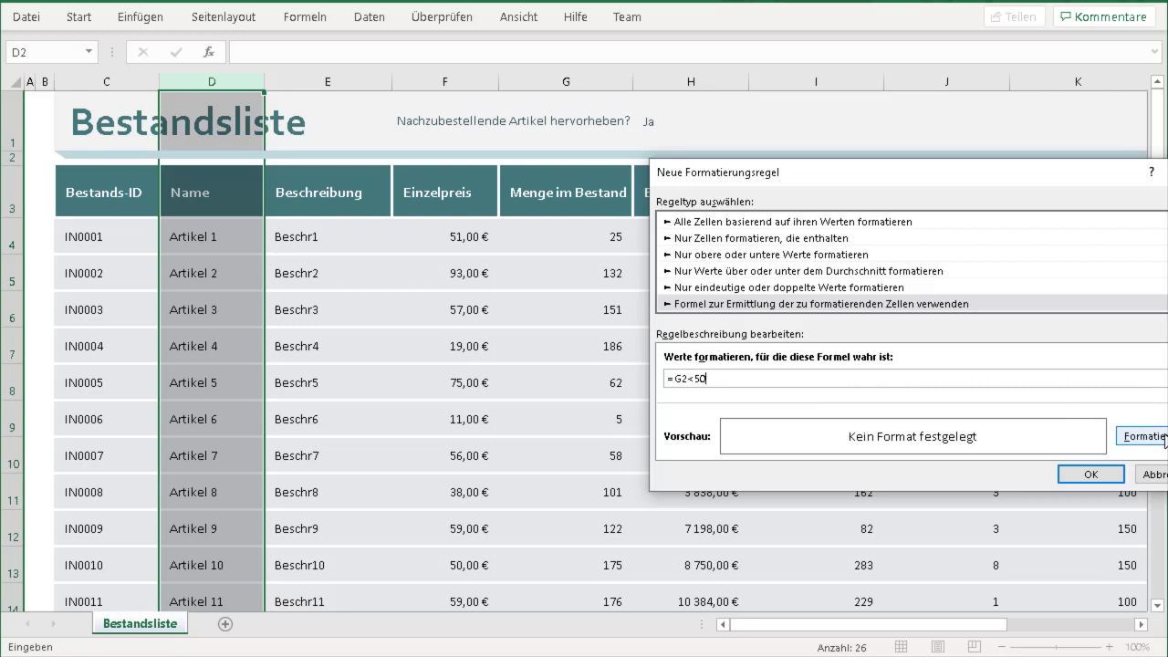
- Give the rule a red fill on the Ausfüllen tab of the format dialog
click(1165, 438)
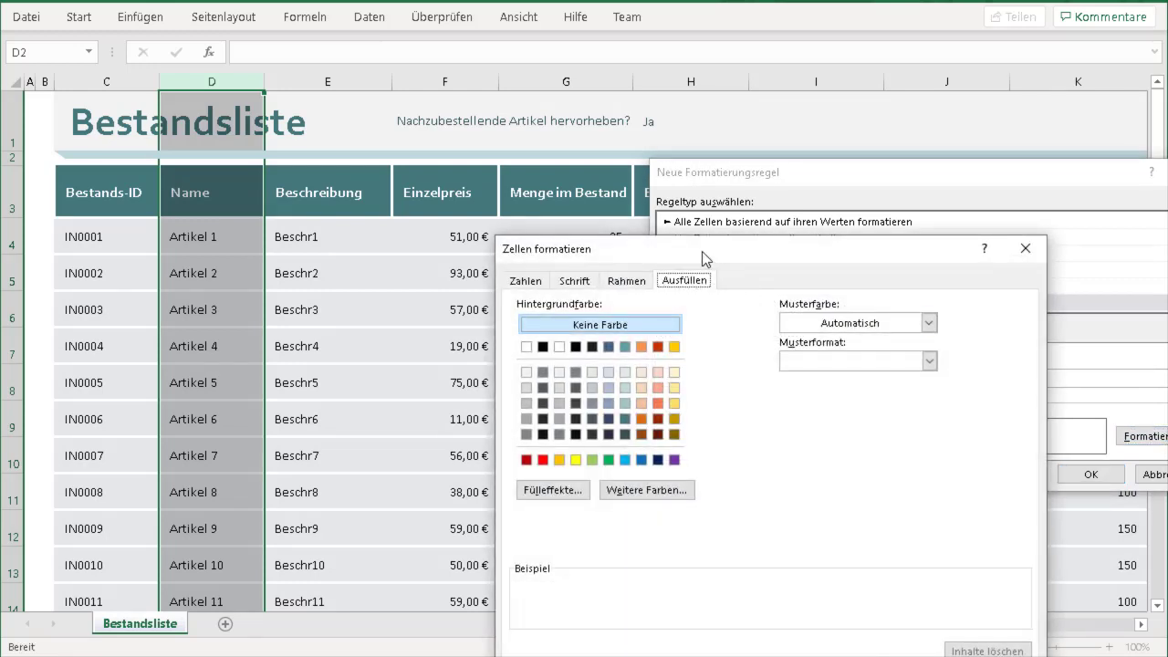
drag(724, 242, 730, 208)
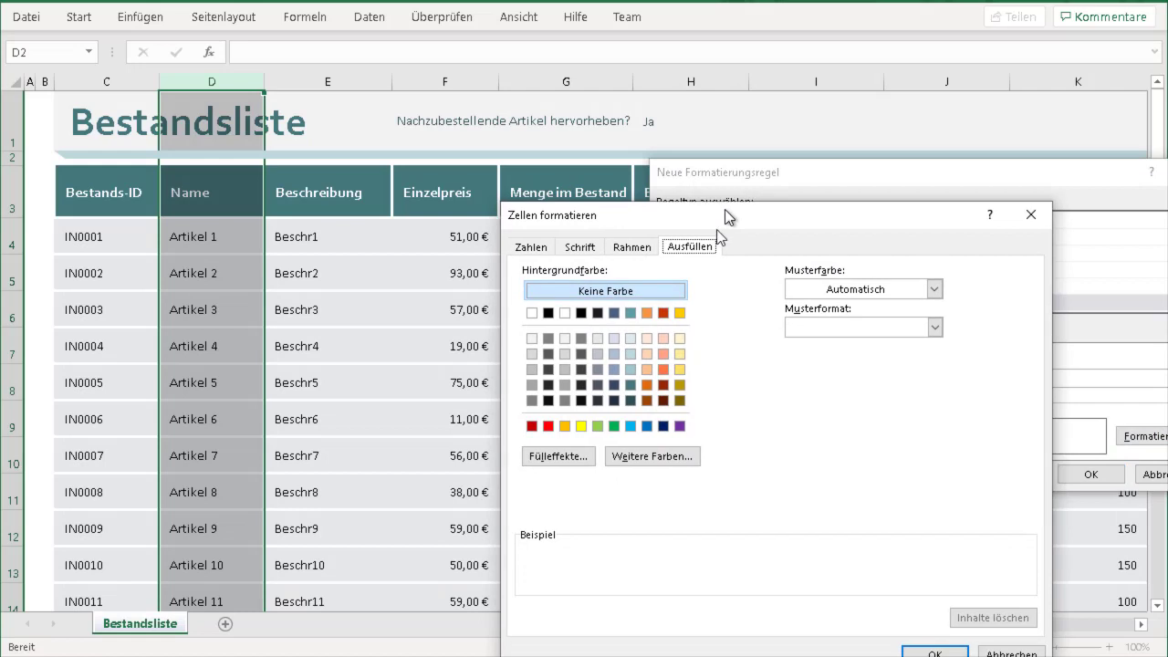
click(549, 426)
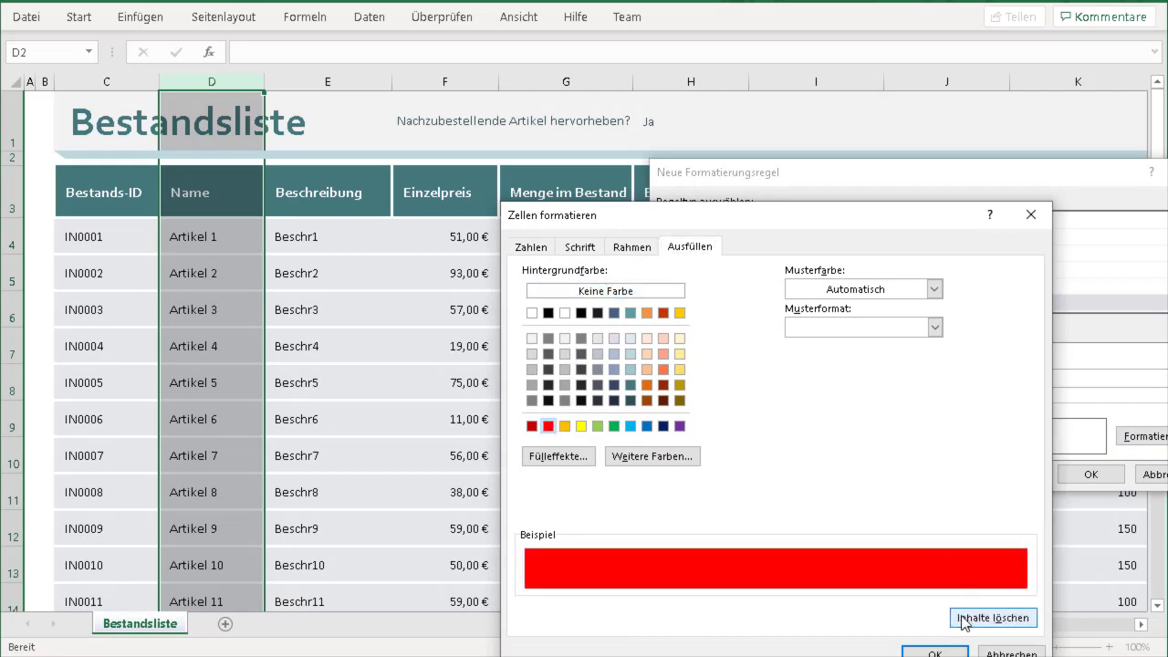
click(933, 651)
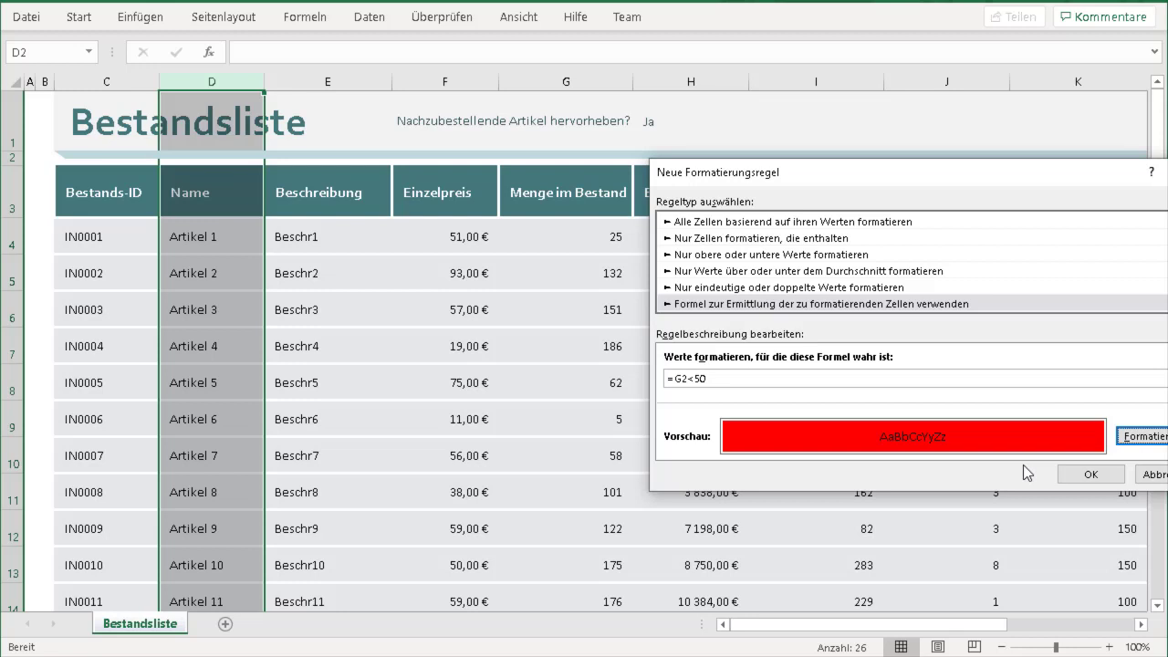
- Confirm the rule and verify red names for Artikel 1 (stock 25) and Artikel 6 (stock 5)
click(1087, 482)
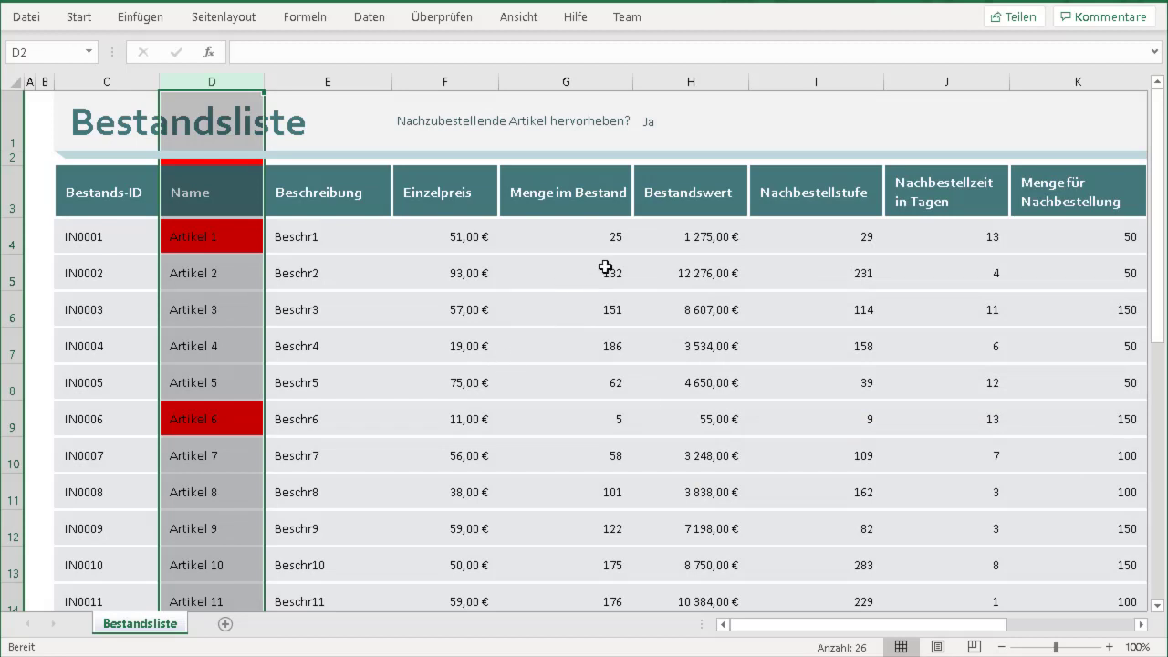
click(225, 236)
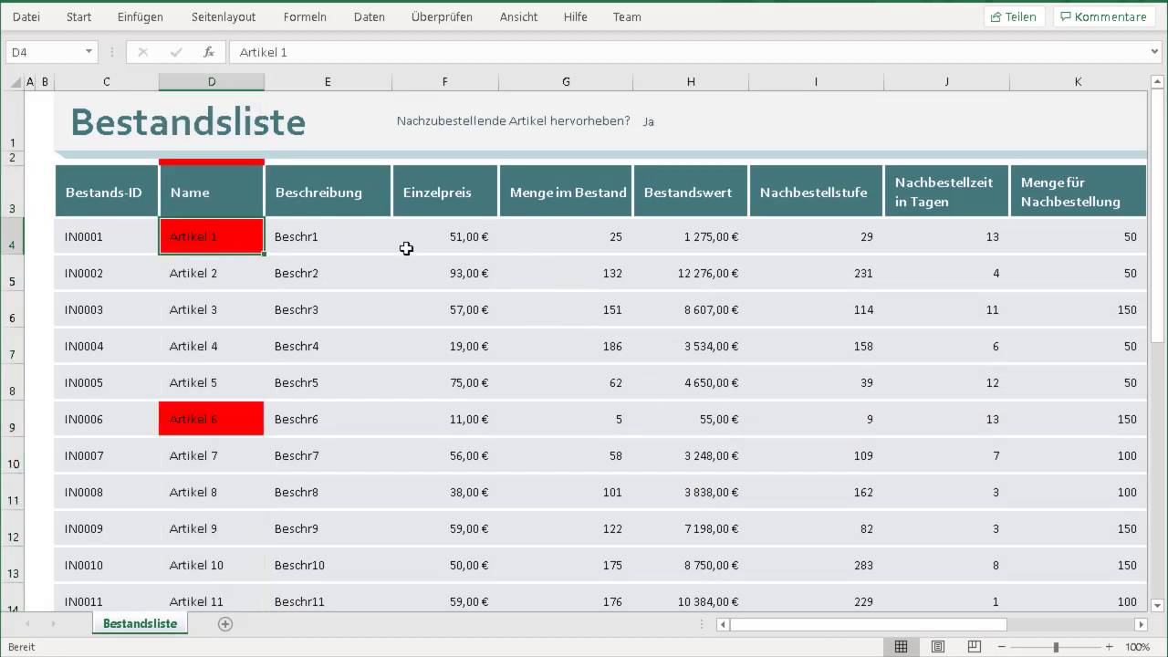
click(604, 241)
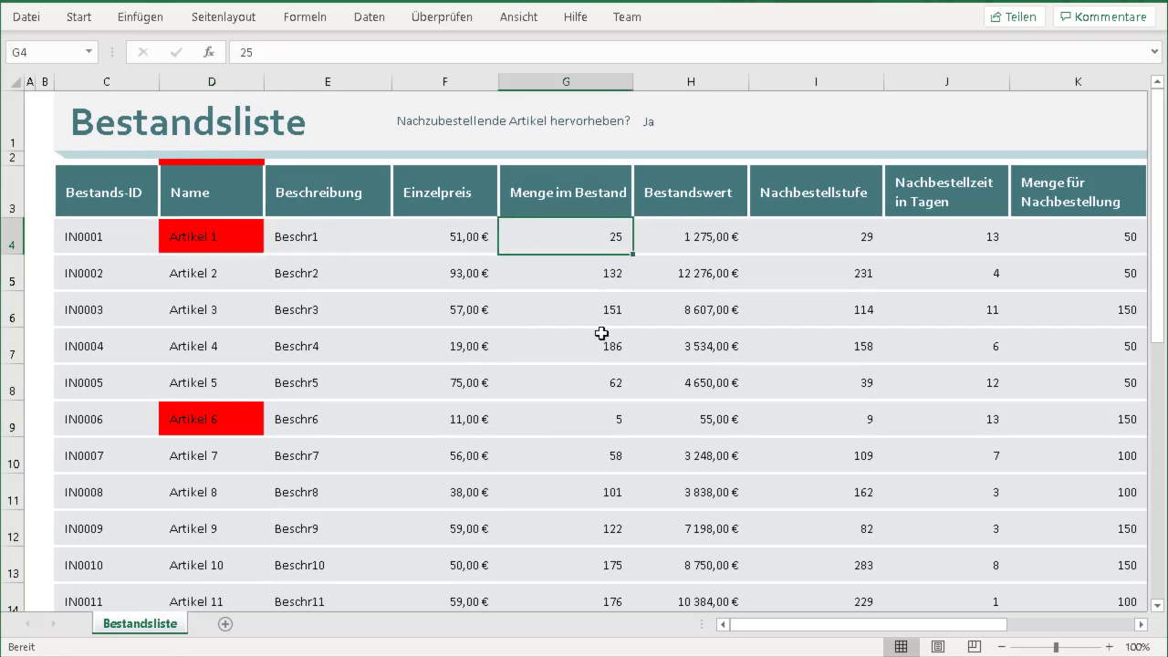
click(608, 397)
click(612, 415)
scroll(732, 418, down, 1)
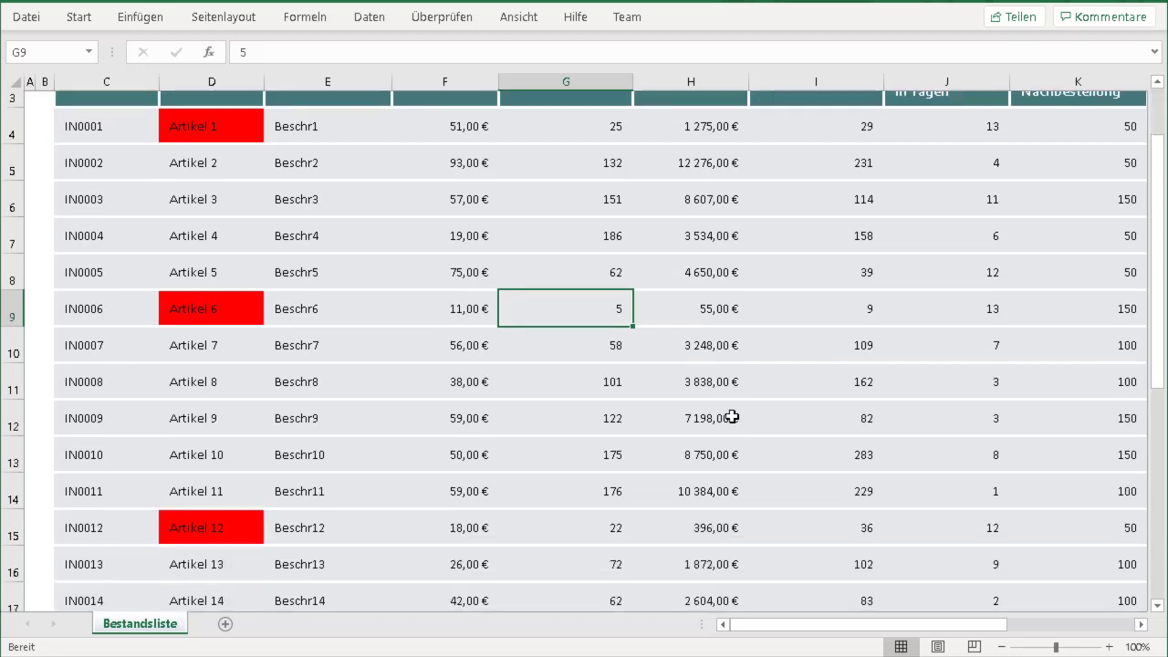